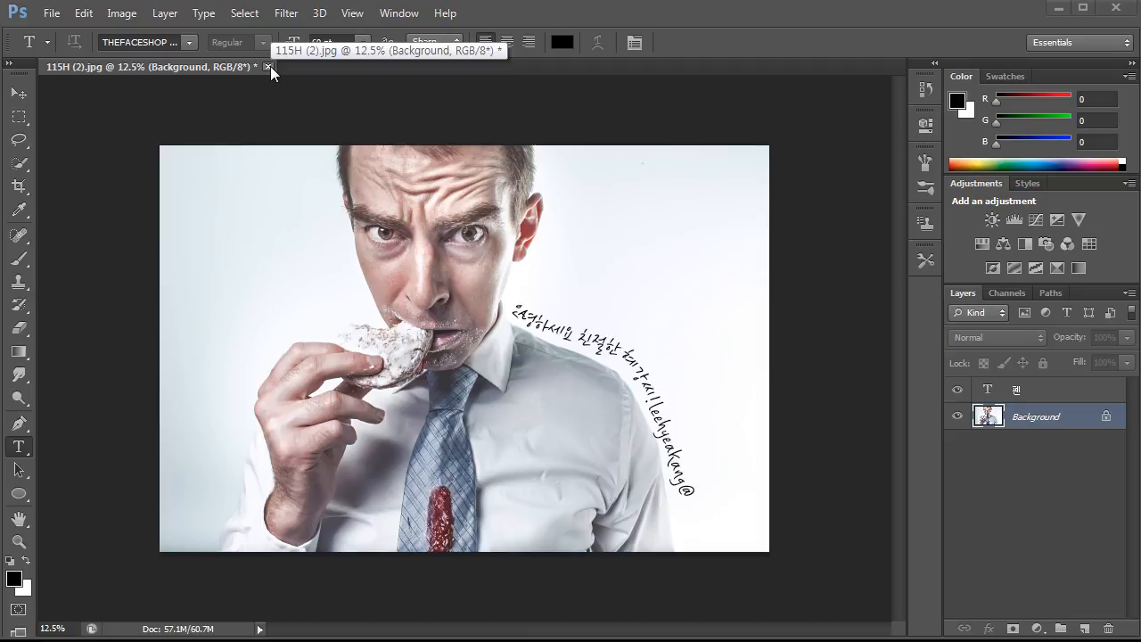
- Close the open document and open a fresh copy of the image 115H (2) from the 다운로드 folder
{"action": "left_click", "coordinate": [270, 66]}
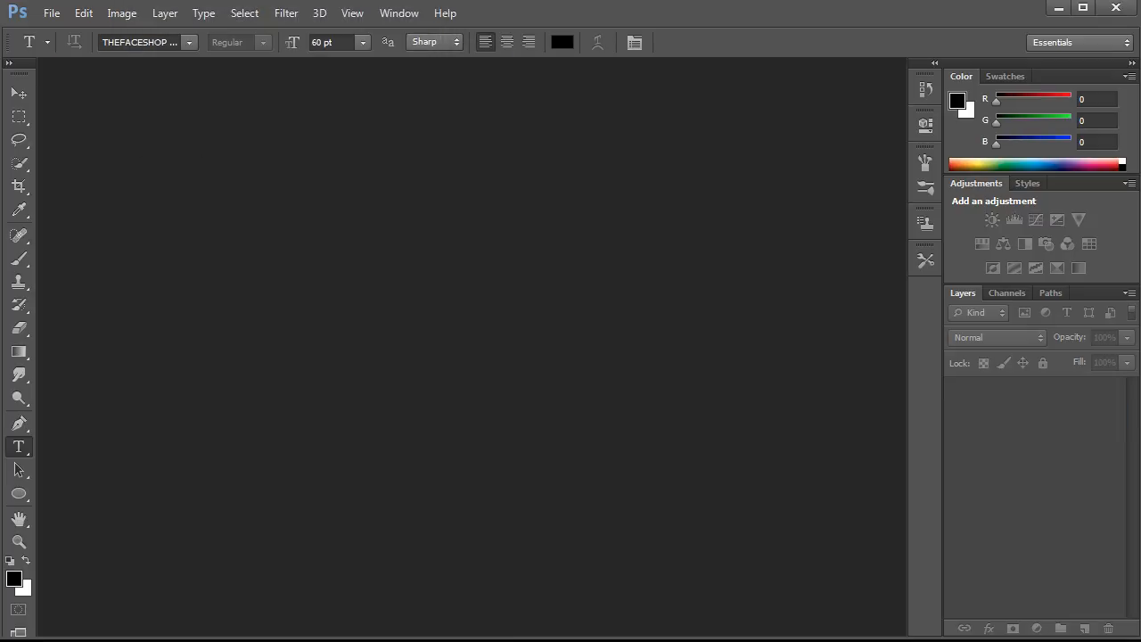
{"action": "key", "text": "alt+Tab"}
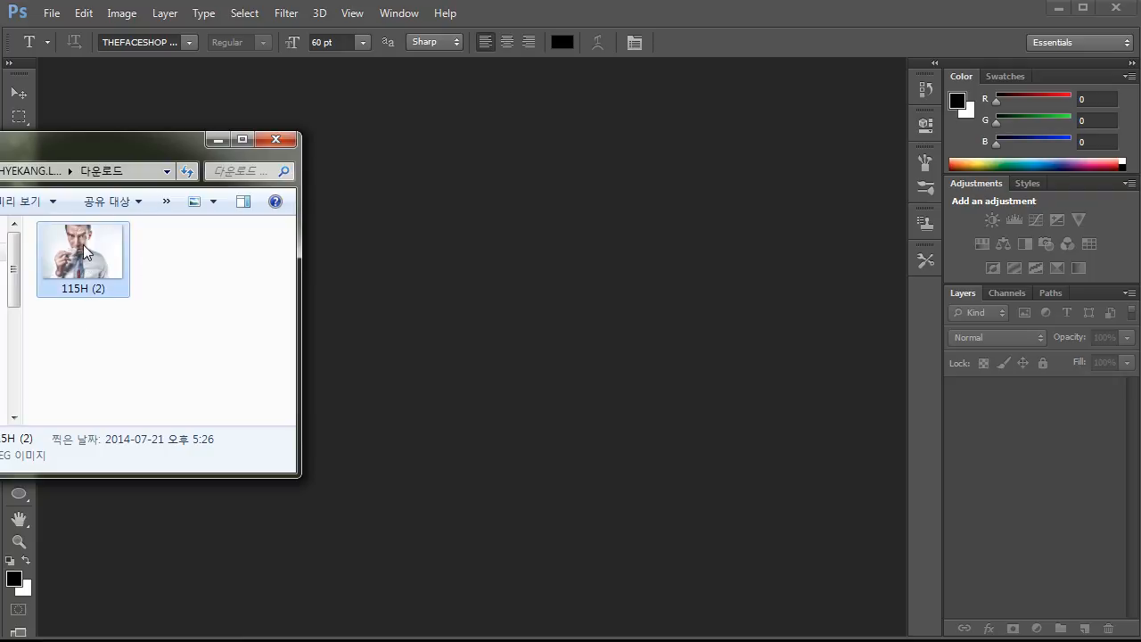
{"action": "left_click_drag", "start_coordinate": [83, 244], "coordinate": [479, 320]}
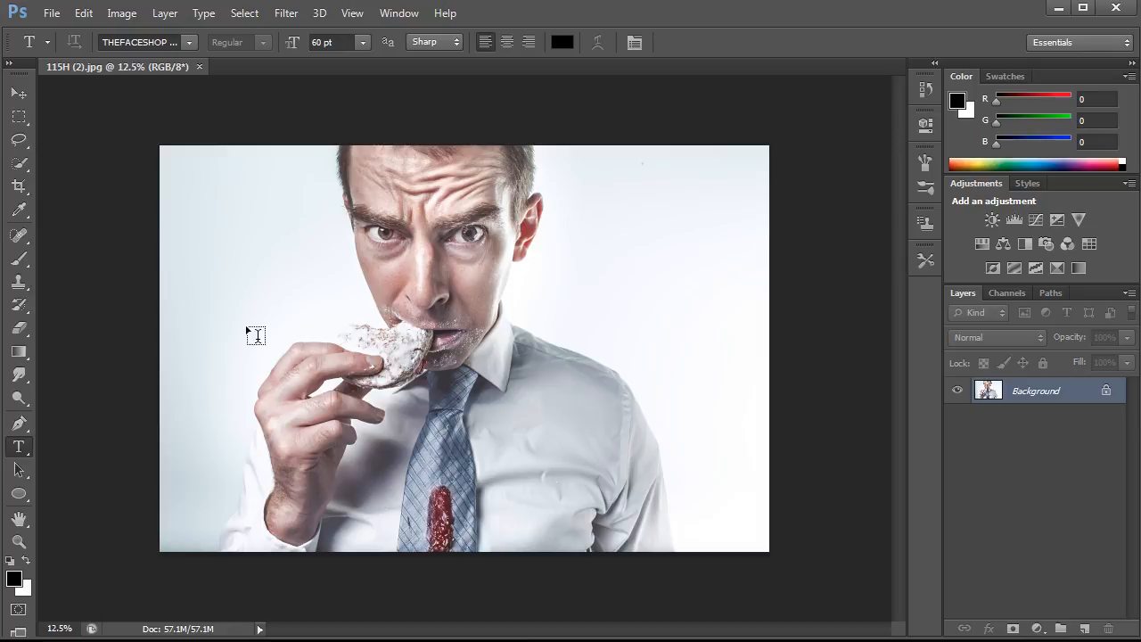
- Add a new layer above the Background and rename it 텍스트
{"action": "left_click", "coordinate": [1085, 630]}
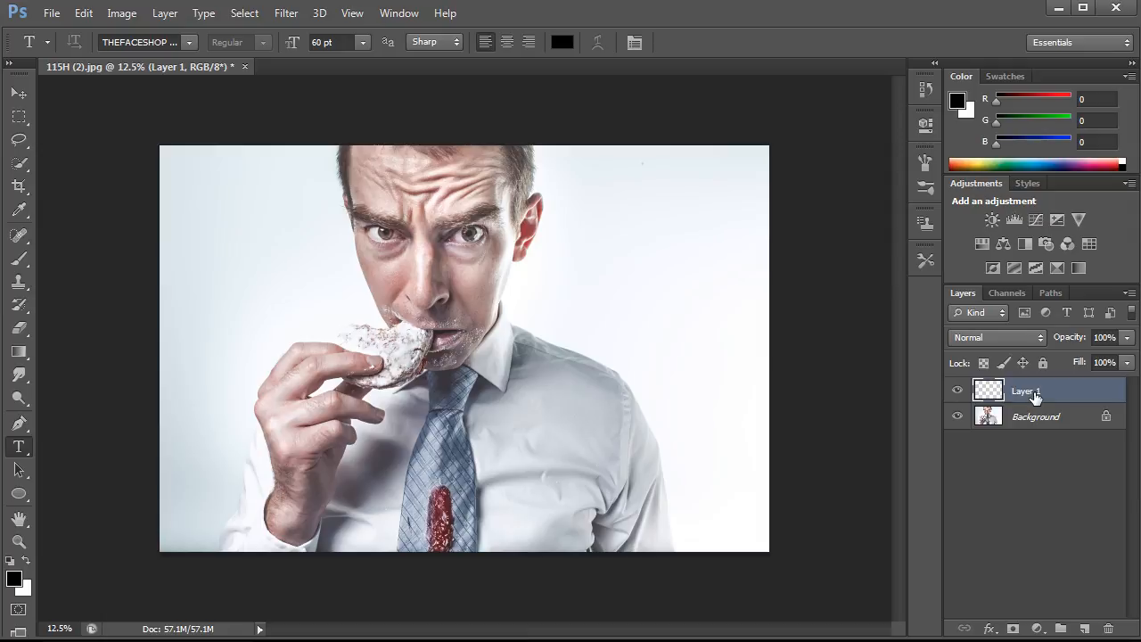
{"action": "double_click", "coordinate": [1034, 396]}
{"action": "left_click", "coordinate": [1050, 389]}
{"action": "left_click_drag", "start_coordinate": [1049, 390], "coordinate": [1012, 392]}
{"action": "type", "text": "x"}
{"action": "key", "text": "BackSpace"}
{"action": "type", "text": "텍스트"}
{"action": "key", "text": "Return"}
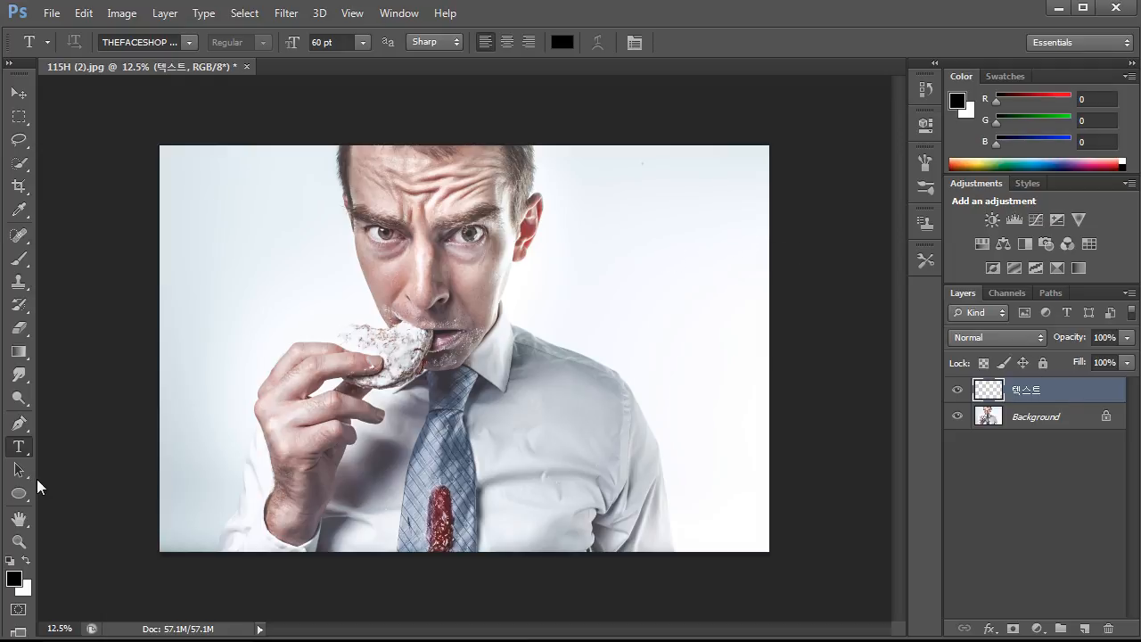
- Draw an open curved Pen tool path from below the man's ear, down the neck, over the shoulder and along the outer arm
{"action": "left_click", "coordinate": [20, 423]}
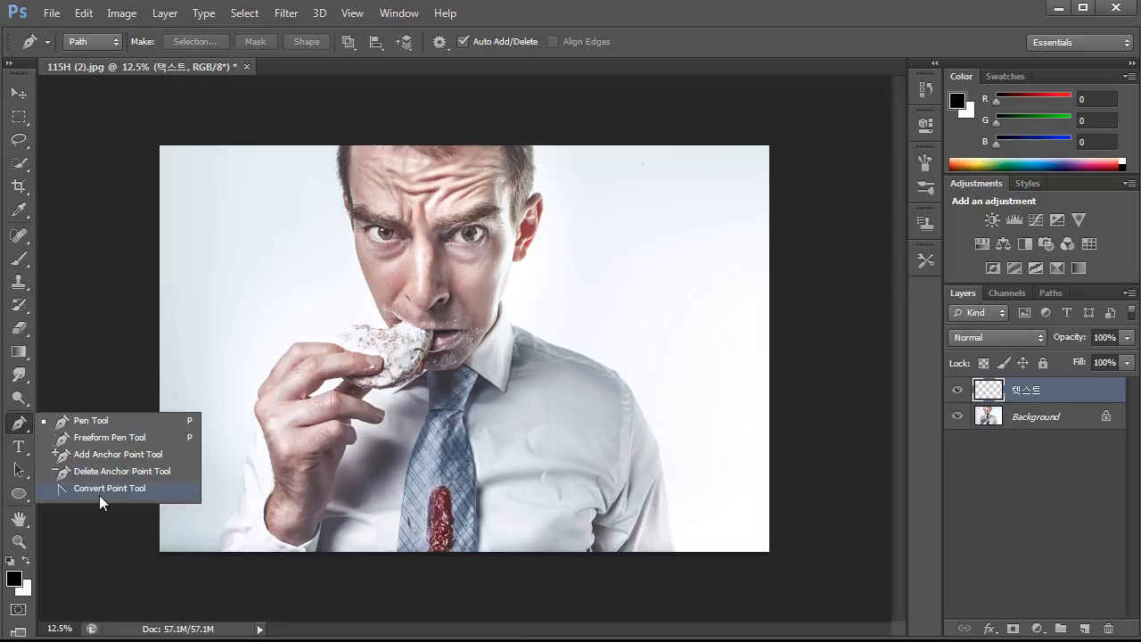
{"action": "left_click", "coordinate": [24, 429]}
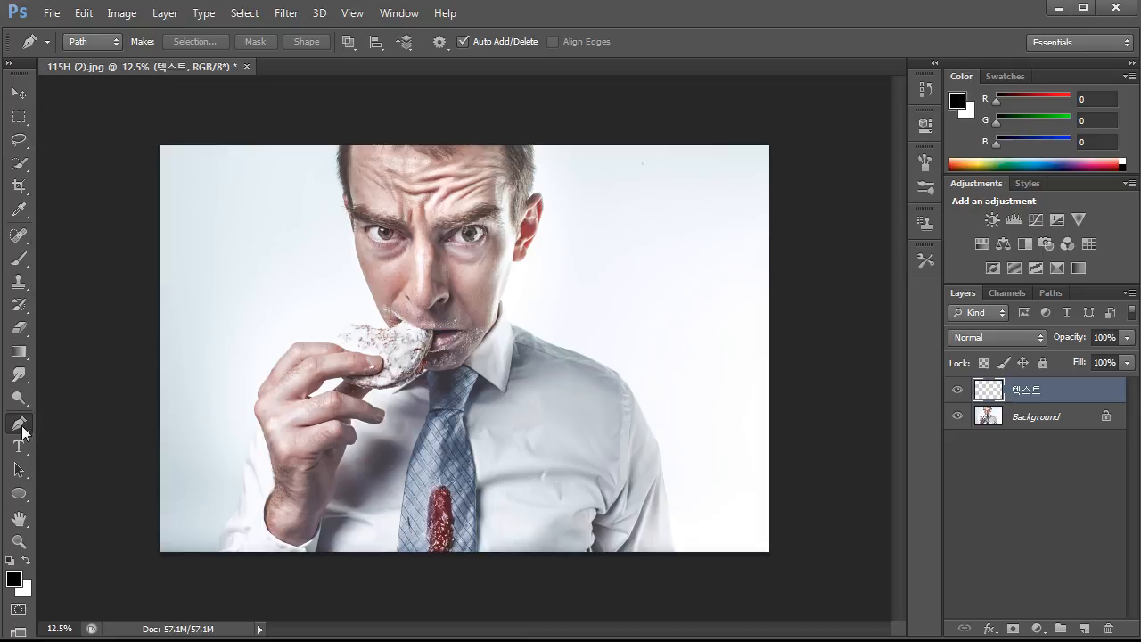
{"action": "left_click", "coordinate": [24, 429]}
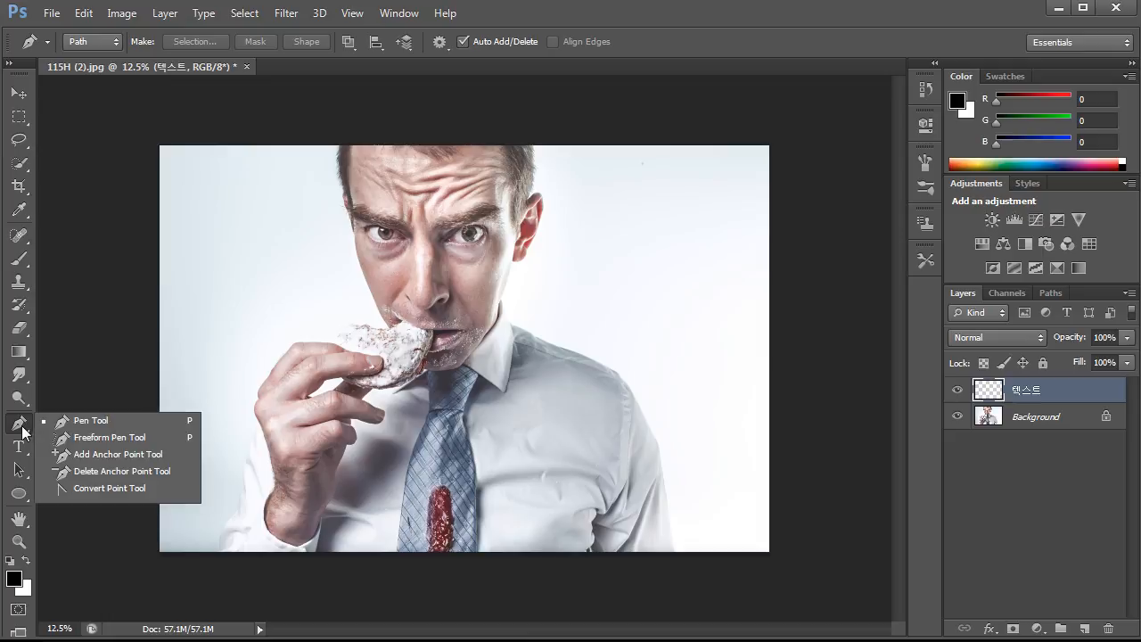
{"action": "left_click", "coordinate": [90, 422]}
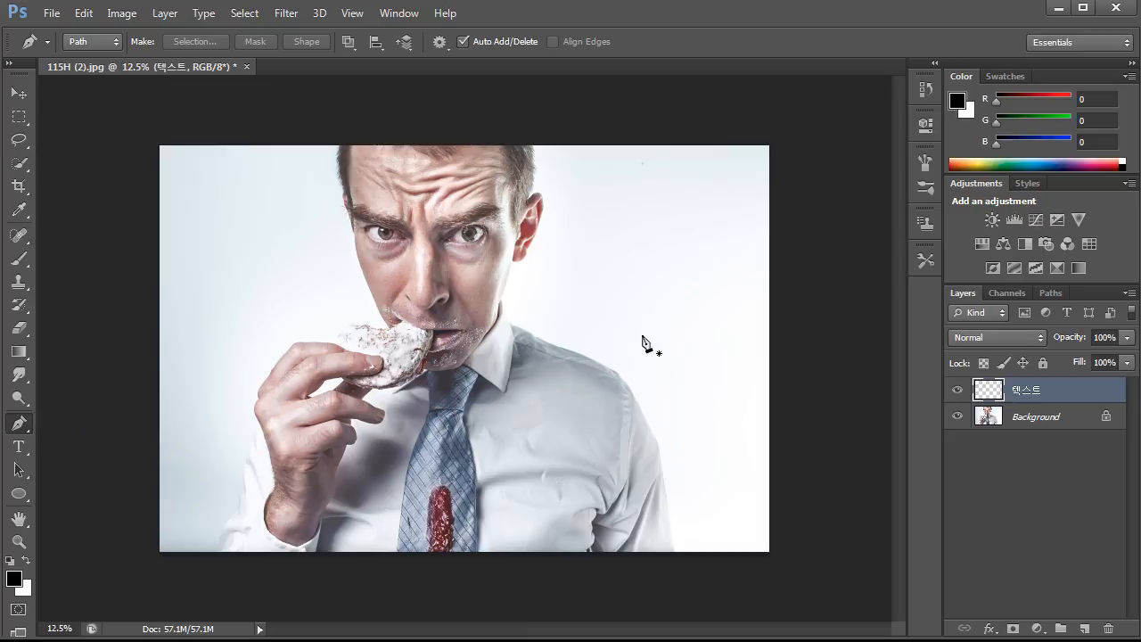
{"action": "left_click", "coordinate": [519, 266]}
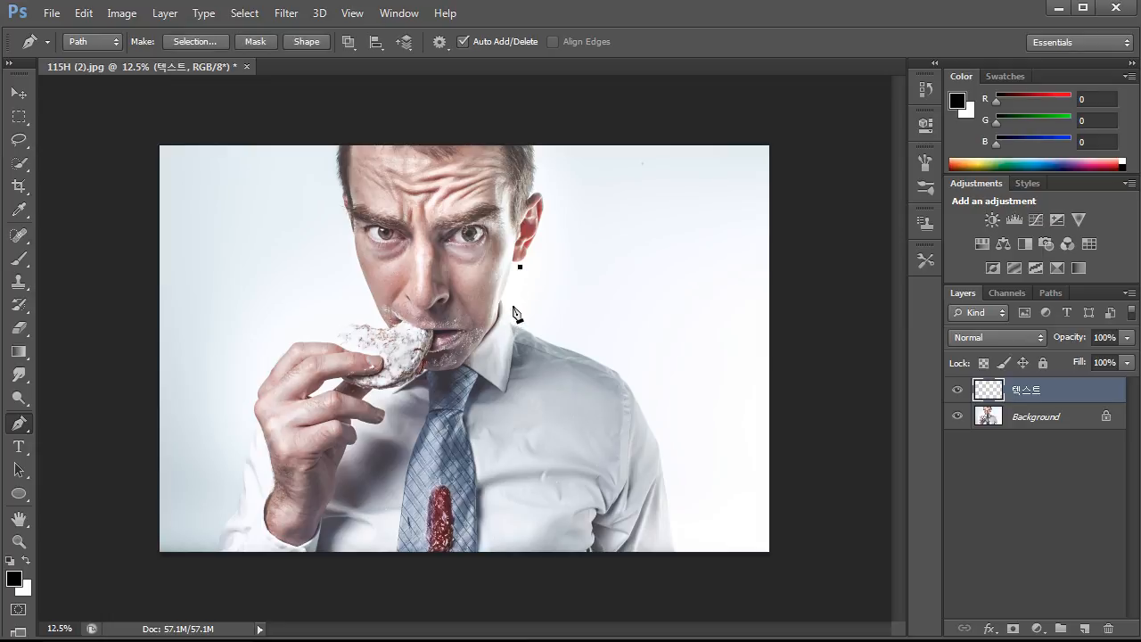
{"action": "left_click", "coordinate": [514, 306]}
{"action": "left_click_drag", "start_coordinate": [514, 305], "coordinate": [516, 326]}
{"action": "left_click_drag", "start_coordinate": [621, 358], "coordinate": [639, 376]}
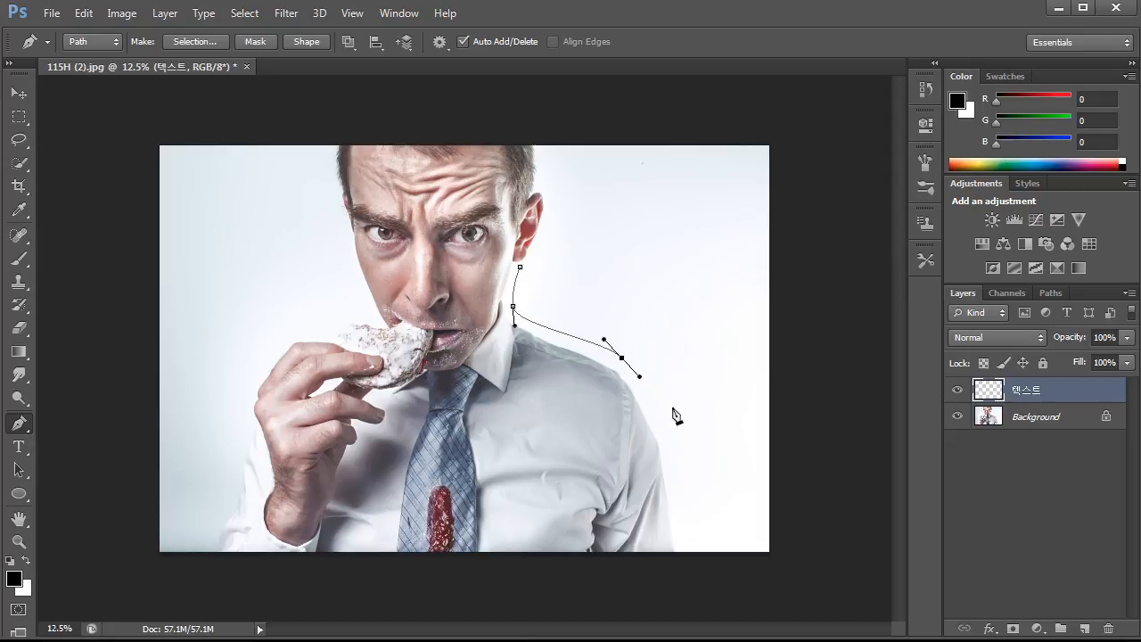
{"action": "left_click", "coordinate": [687, 542]}
{"action": "left_click_drag", "start_coordinate": [690, 551], "coordinate": [690, 620]}
{"action": "key", "text": "Escape"}
- Add horizontal type along the shoulder path, starting near the neck, with a "Hi" greeting, the author's nickname and "할말이없네요", and commit it
{"action": "left_click", "coordinate": [20, 450]}
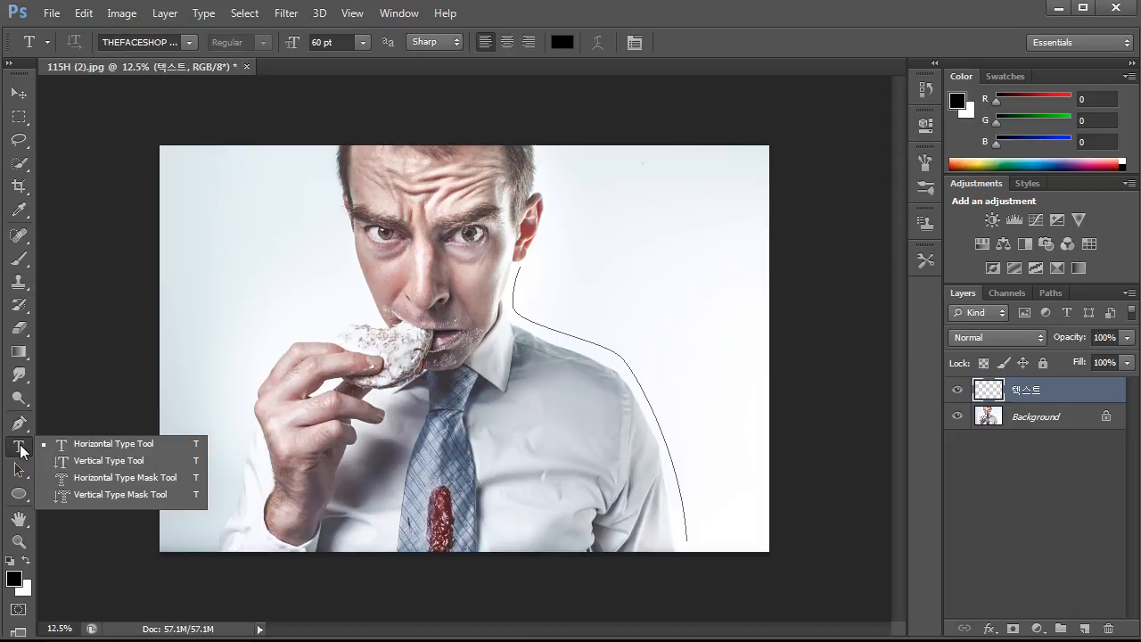
{"action": "left_click", "coordinate": [20, 451]}
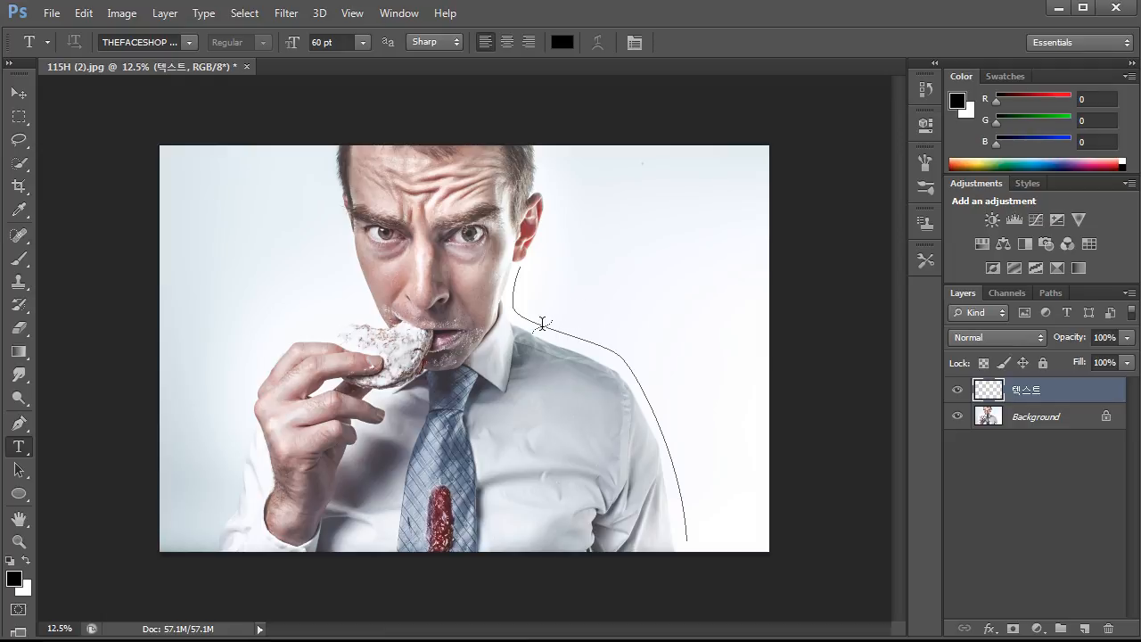
{"action": "left_click", "coordinate": [517, 275]}
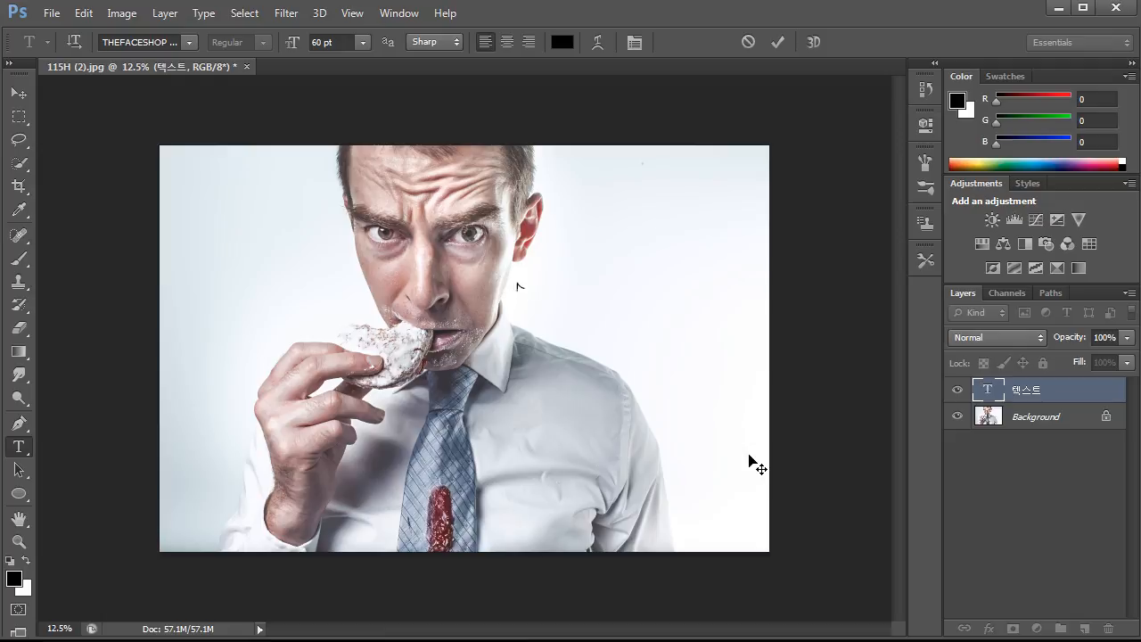
{"action": "type", "text": "테스트"}
{"action": "type", "text": "low"}
{"action": "key", "text": "BackSpace"}
{"action": "type", "text": "Hi 친절한혜강"}
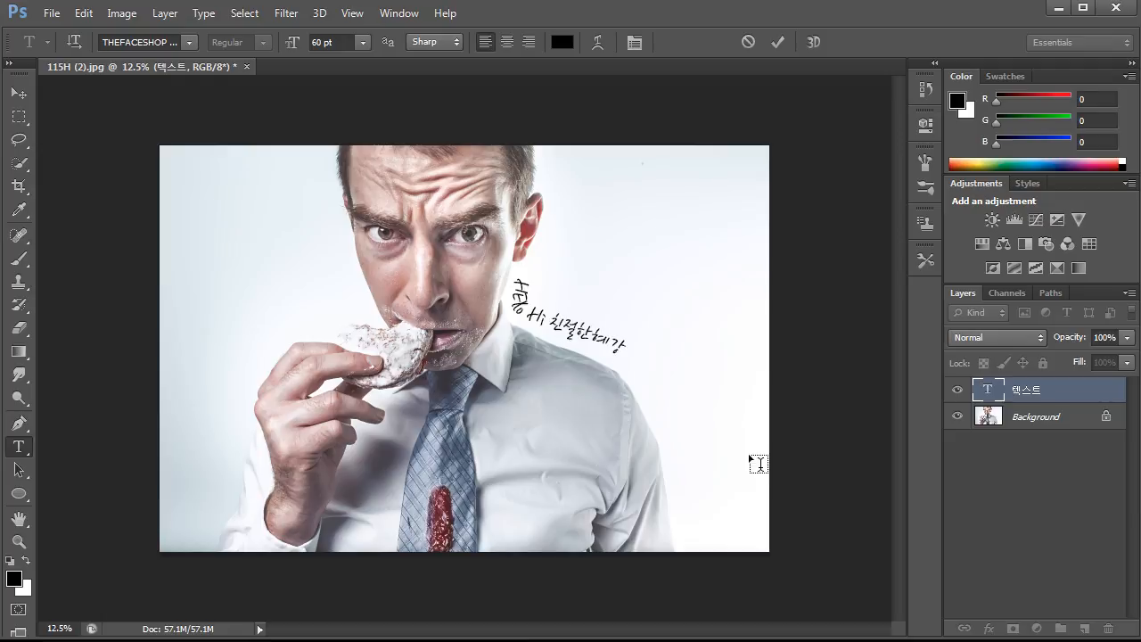
{"action": "type", "text": " ㅅ씨입니다. 얼굴이에네요"}
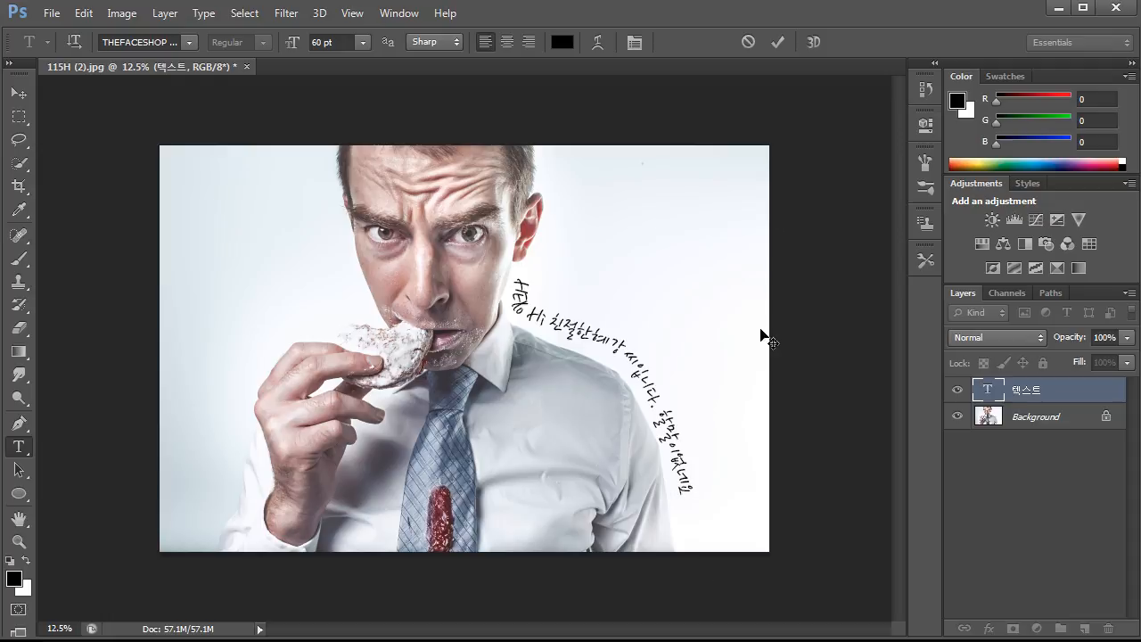
{"action": "left_click", "coordinate": [772, 43]}
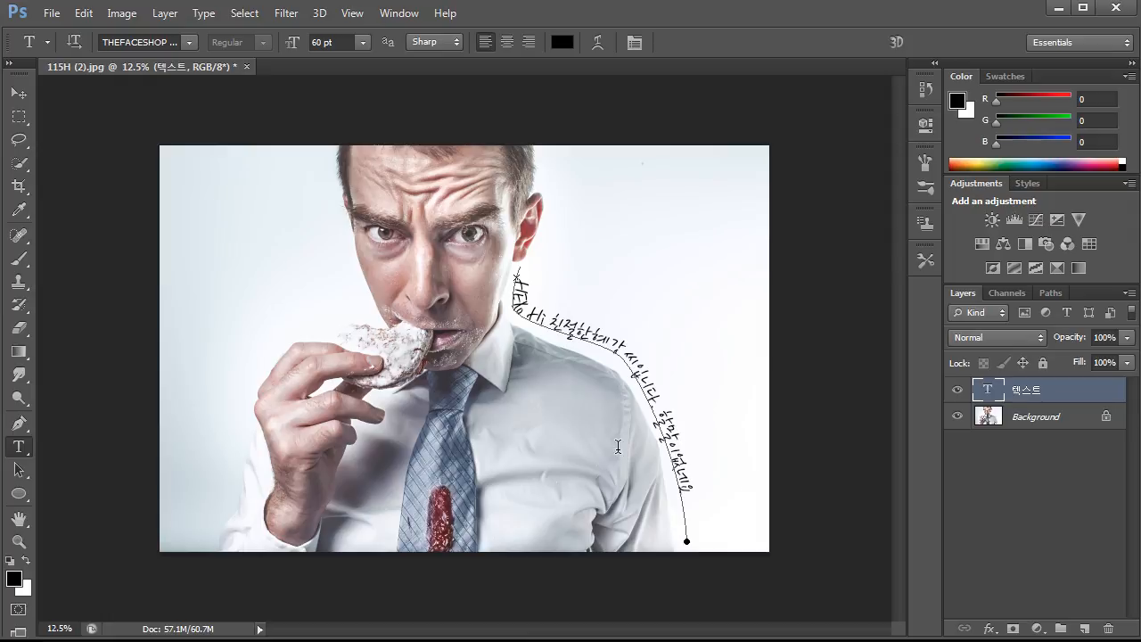
{"action": "left_click", "coordinate": [1031, 423]}
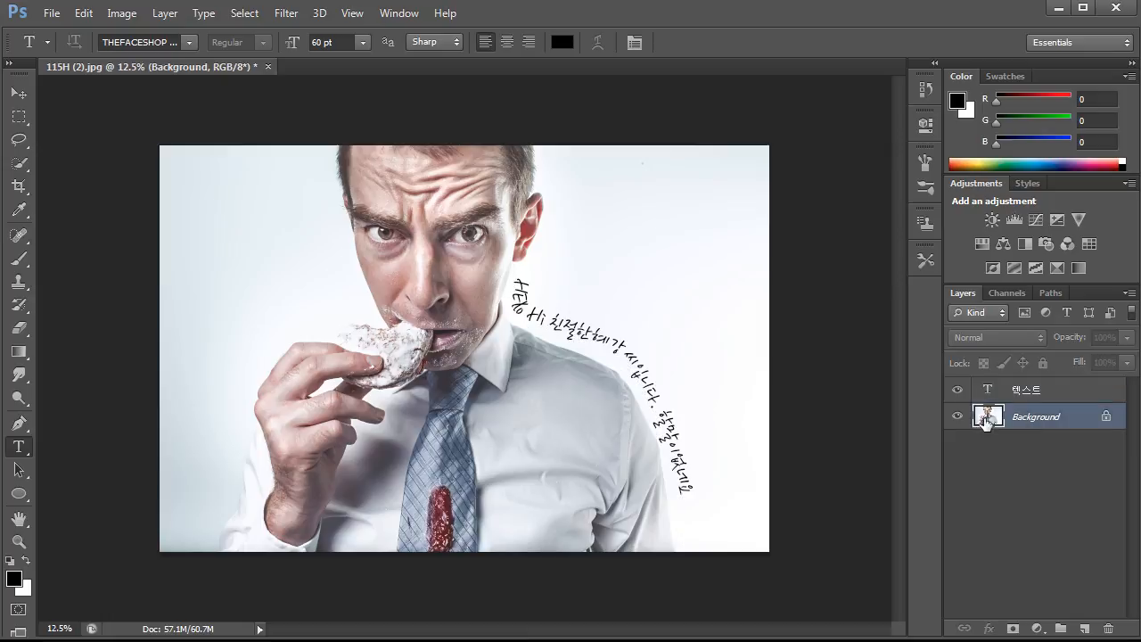